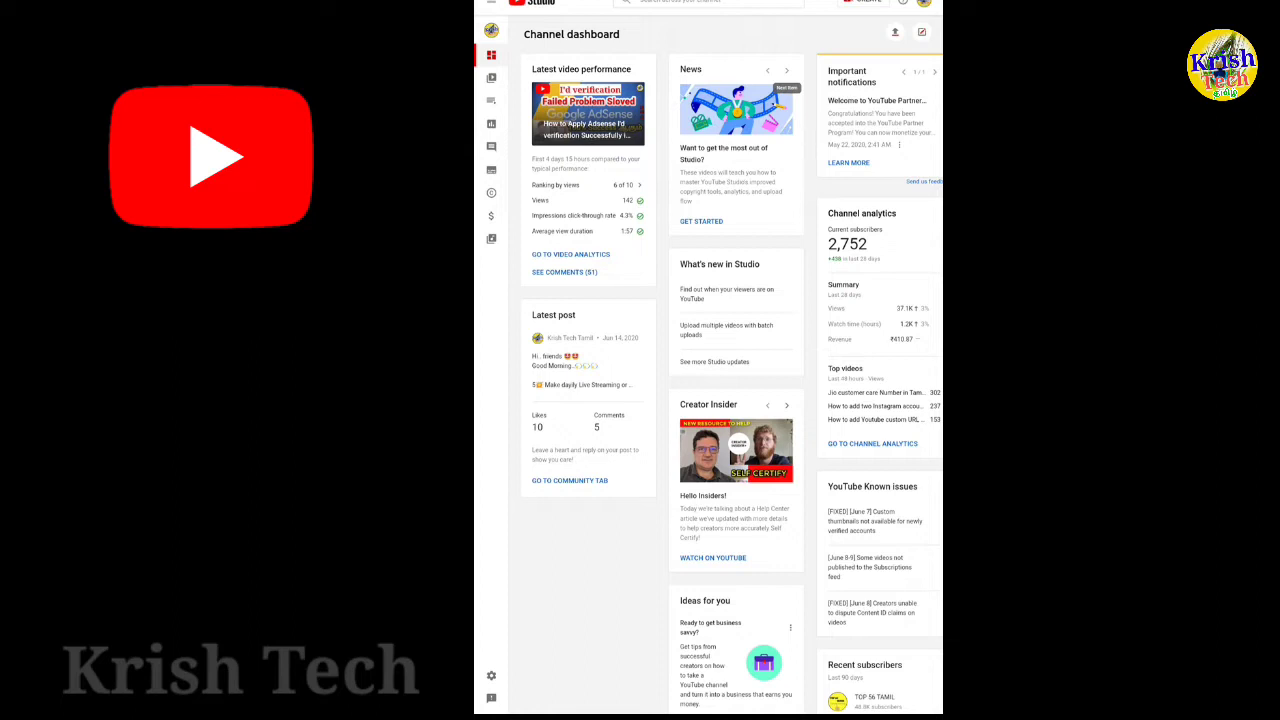
{"action": "scroll", "coordinate": [732, 364], "scroll_direction": "down", "scroll_amount": 1}
{"action": "scroll", "coordinate": [732, 364], "scroll_direction": "up", "scroll_amount": 1}
{"action": "scroll", "coordinate": [708, 360], "scroll_direction": "down", "scroll_amount": 2}
{"action": "scroll", "coordinate": [708, 360], "scroll_direction": "up", "scroll_amount": 2}
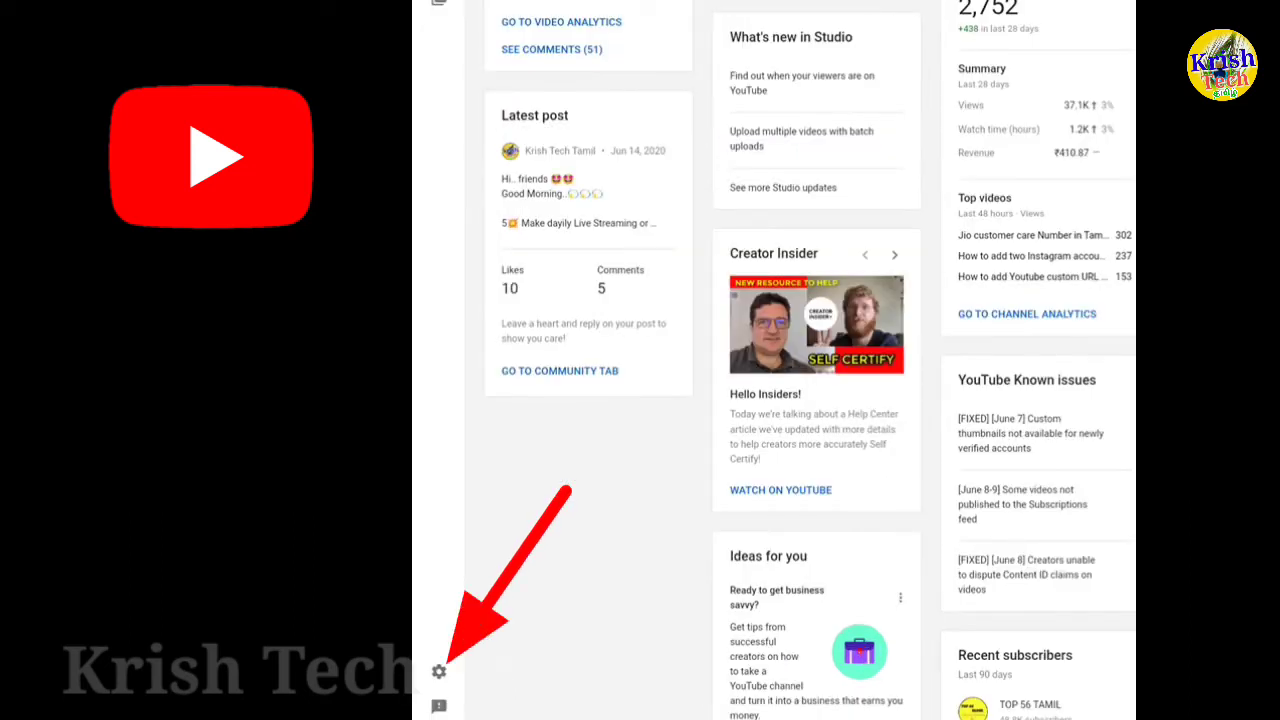
Open the channel customization page from the basic info in the channel settings
{"action": "left_click", "coordinate": [439, 672]}
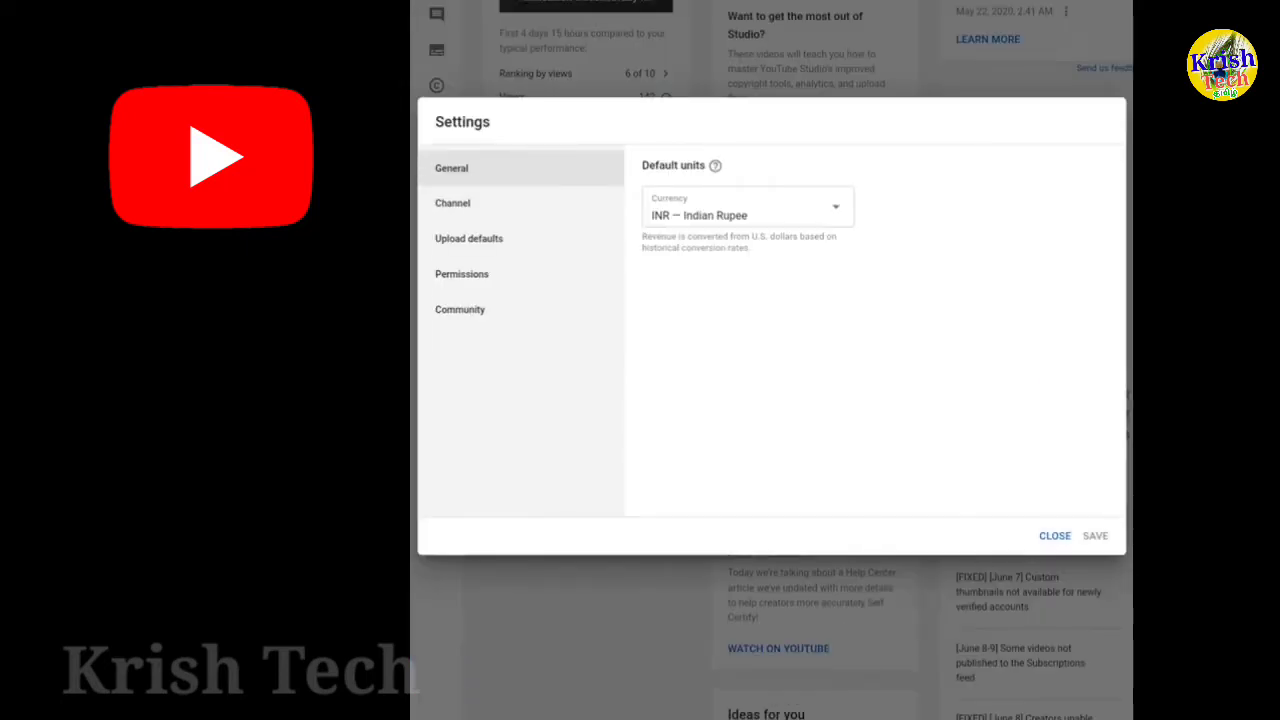
{"action": "left_click", "coordinate": [453, 203]}
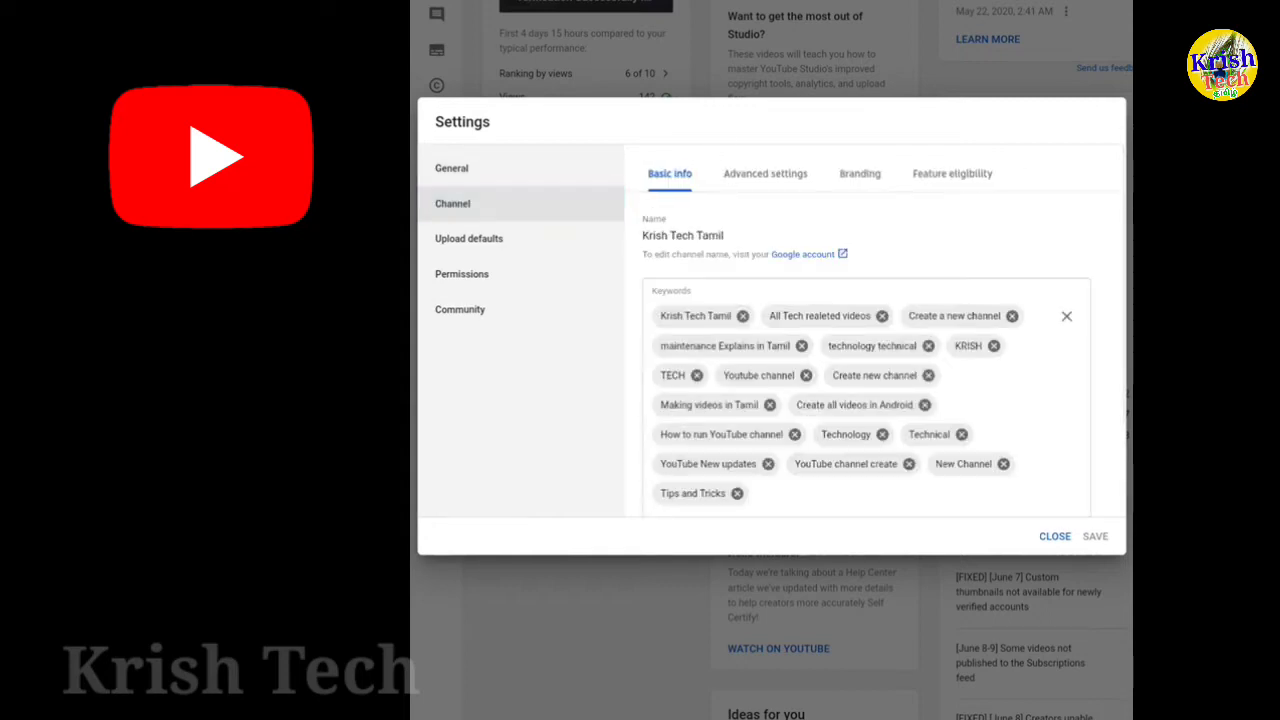
{"action": "scroll", "coordinate": [866, 340], "scroll_direction": "down", "scroll_amount": 2}
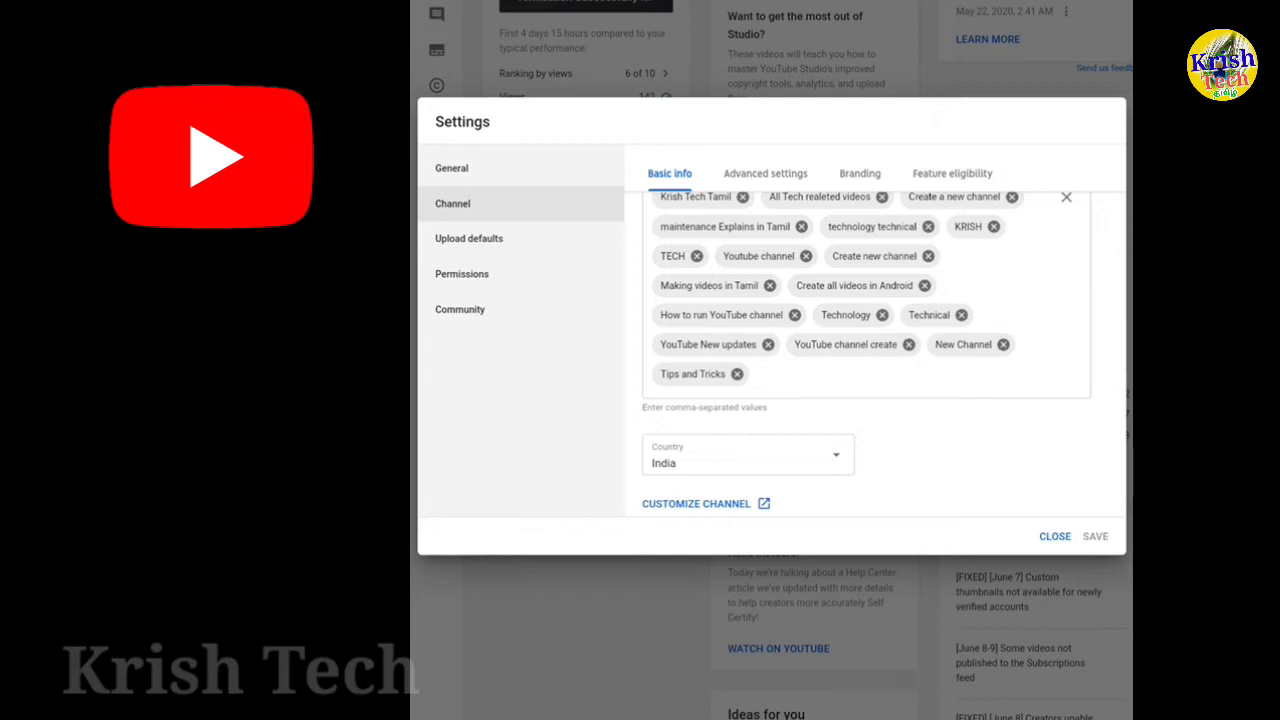
{"action": "left_click", "coordinate": [707, 504]}
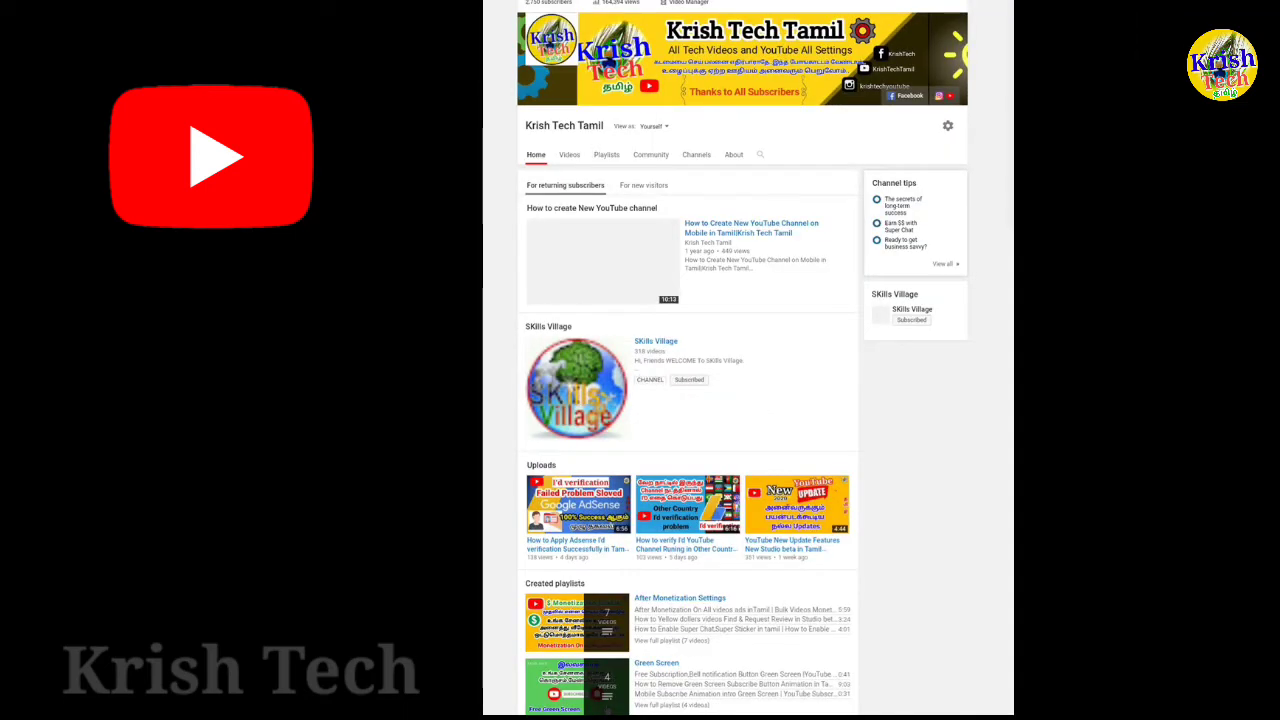
Look through the existing sections of the channel home page, from the banner down to the last section
{"action": "scroll", "coordinate": [742, 360], "scroll_direction": "down", "scroll_amount": 1}
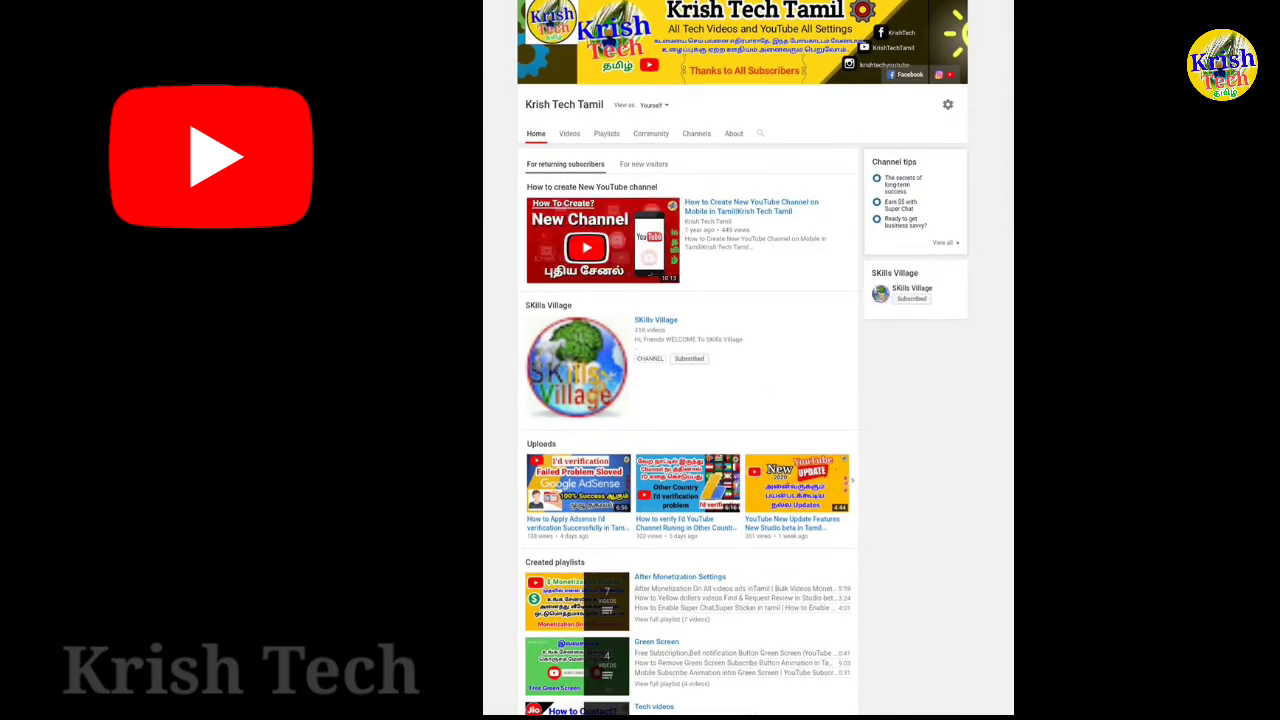
{"action": "scroll", "coordinate": [748, 360], "scroll_direction": "down", "scroll_amount": 5}
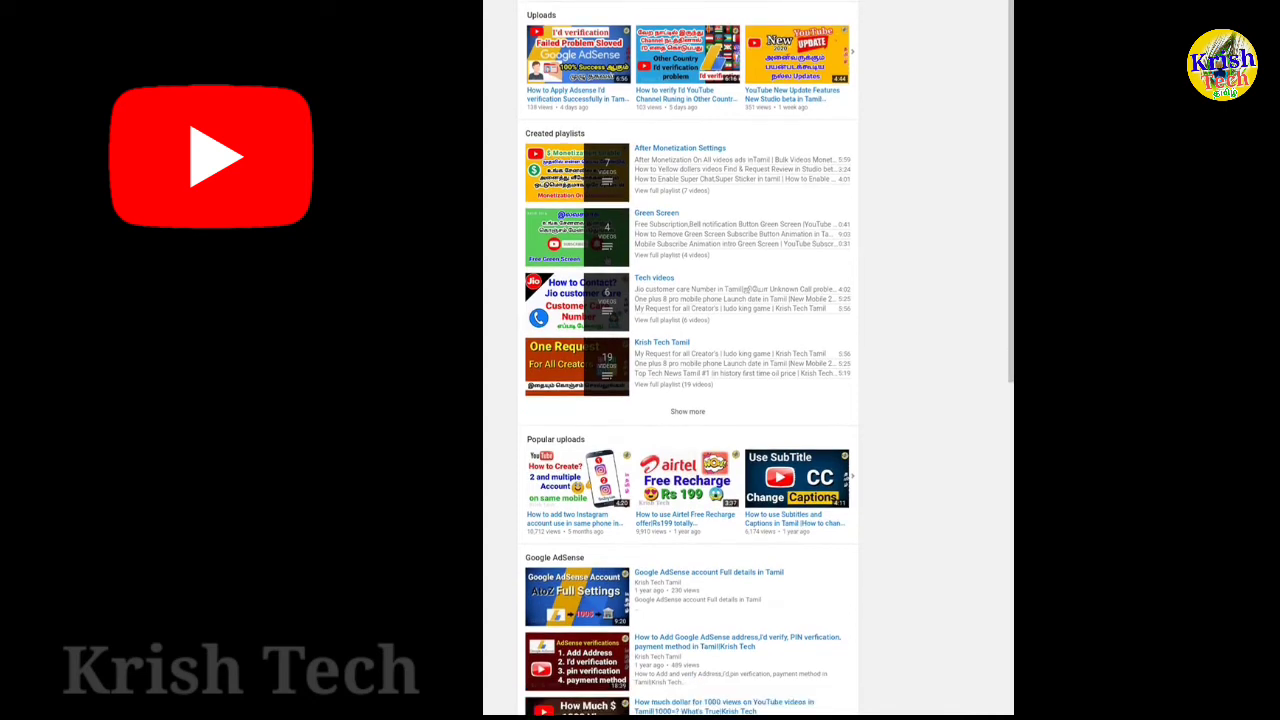
{"action": "scroll", "coordinate": [769, 358], "scroll_direction": "down", "scroll_amount": 2}
{"action": "scroll", "coordinate": [769, 358], "scroll_direction": "up", "scroll_amount": 2}
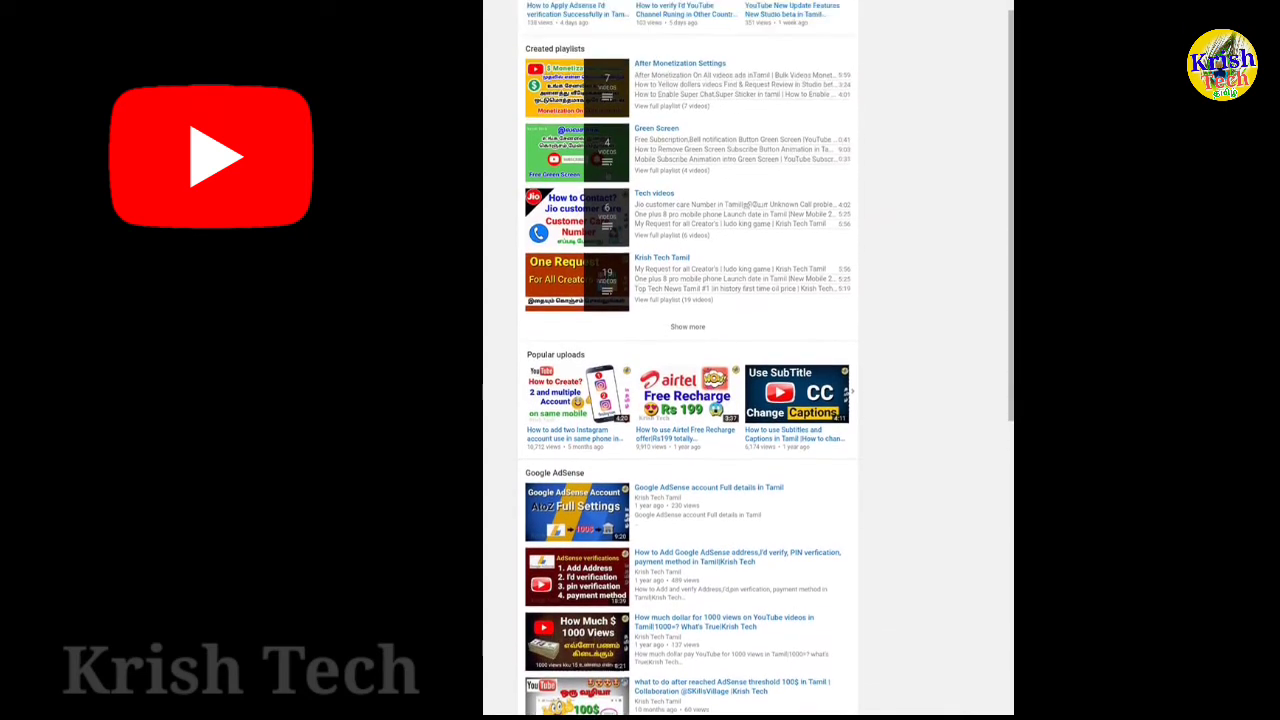
{"action": "scroll", "coordinate": [769, 358], "scroll_direction": "down", "scroll_amount": 1}
{"action": "scroll", "coordinate": [748, 360], "scroll_direction": "up", "scroll_amount": 1}
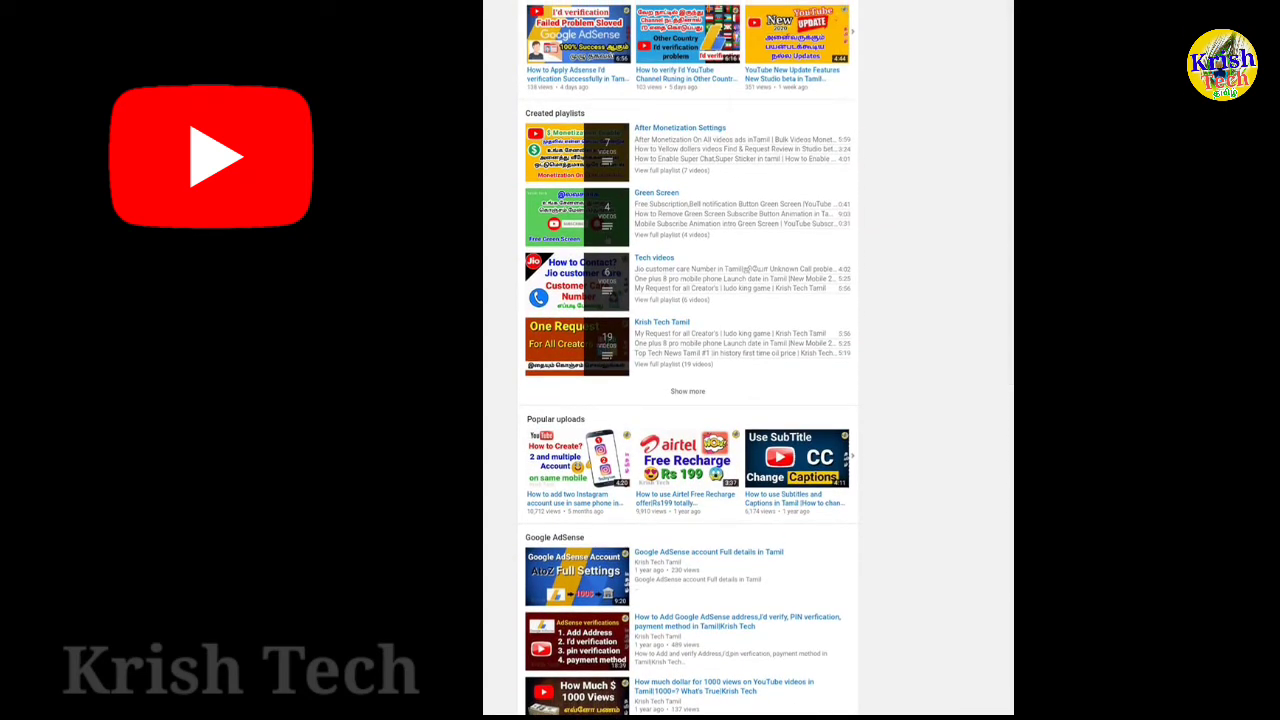
{"action": "scroll", "coordinate": [748, 360], "scroll_direction": "down", "scroll_amount": 4}
{"action": "scroll", "coordinate": [748, 360], "scroll_direction": "down", "scroll_amount": 4}
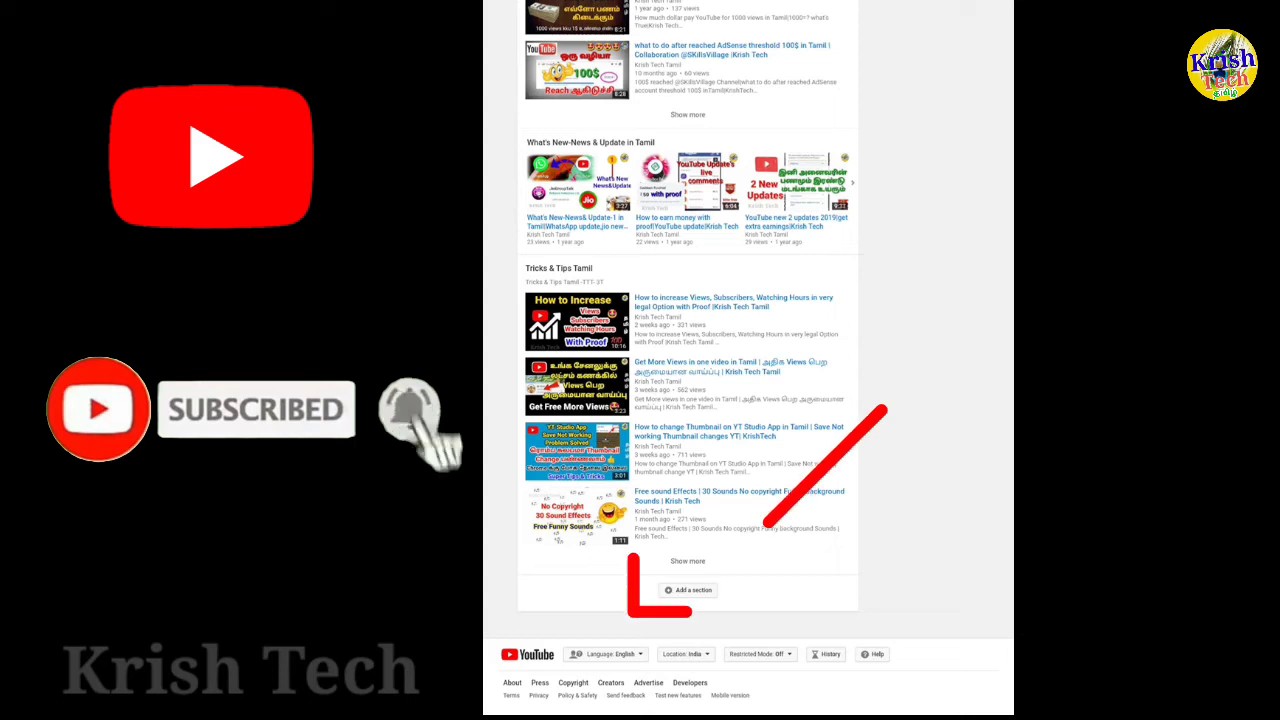
Start a new section at the end of the channel home page with Custom grouping as its content
{"action": "left_click", "coordinate": [688, 590]}
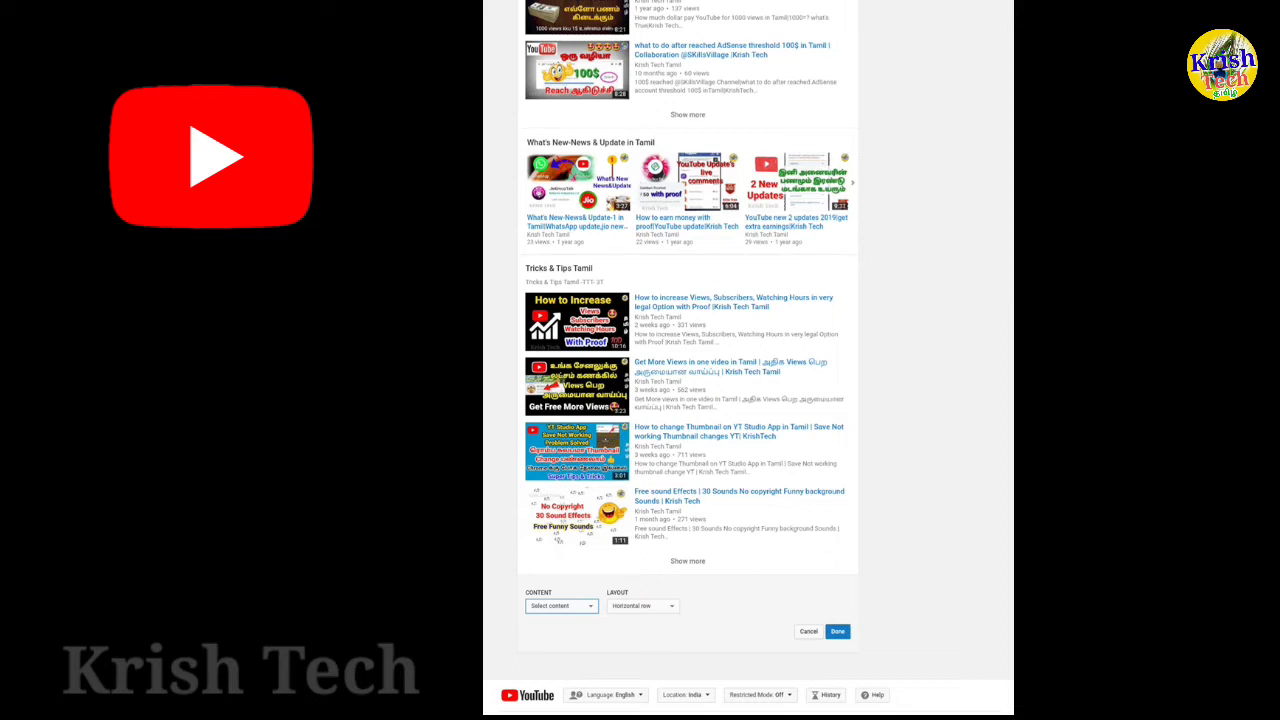
{"action": "left_click", "coordinate": [562, 606]}
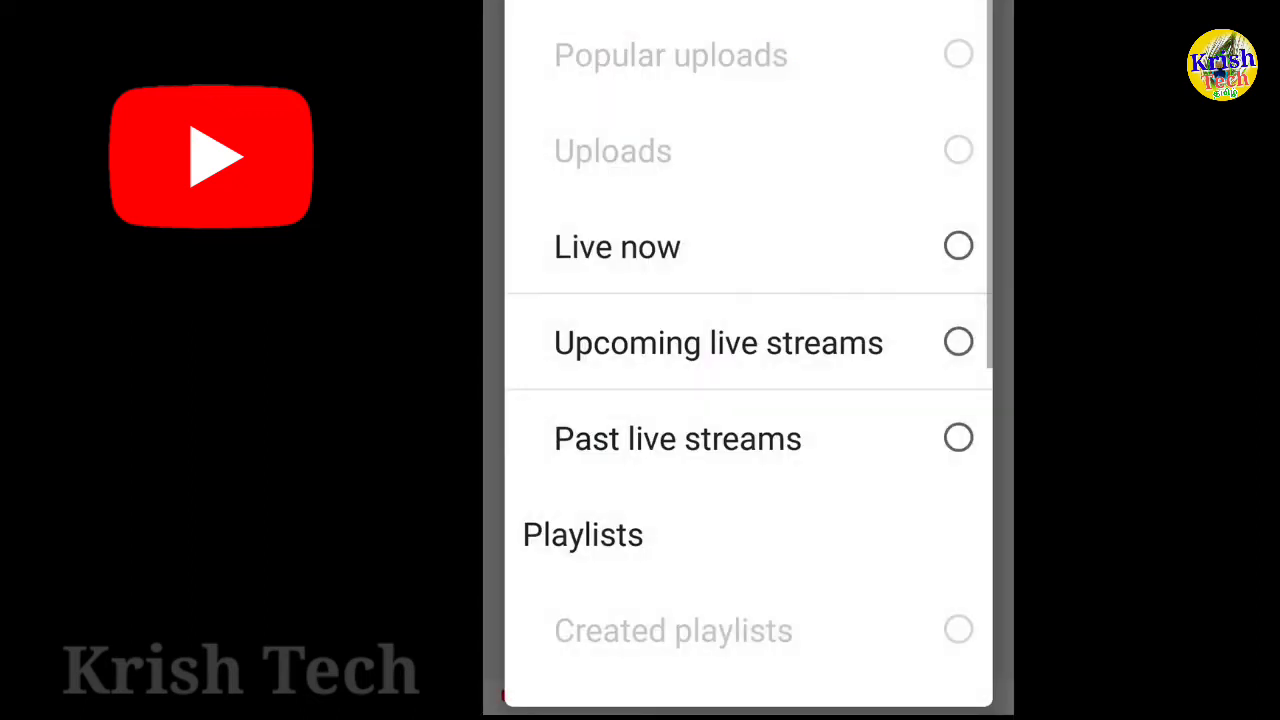
{"action": "scroll", "coordinate": [748, 360], "scroll_direction": "down", "scroll_amount": 5}
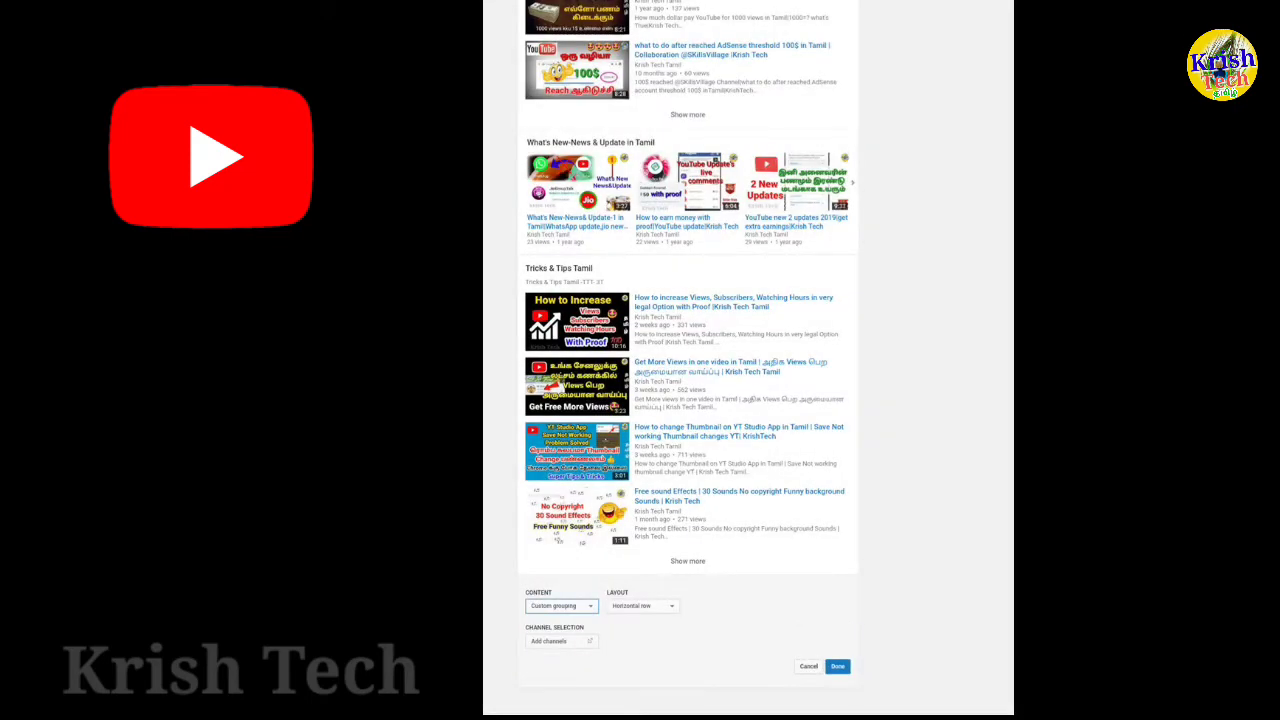
Try to confirm the custom grouping's channel selection without a section title or channels, and cancel it
{"action": "scroll", "coordinate": [748, 400], "scroll_direction": "down", "scroll_amount": 1}
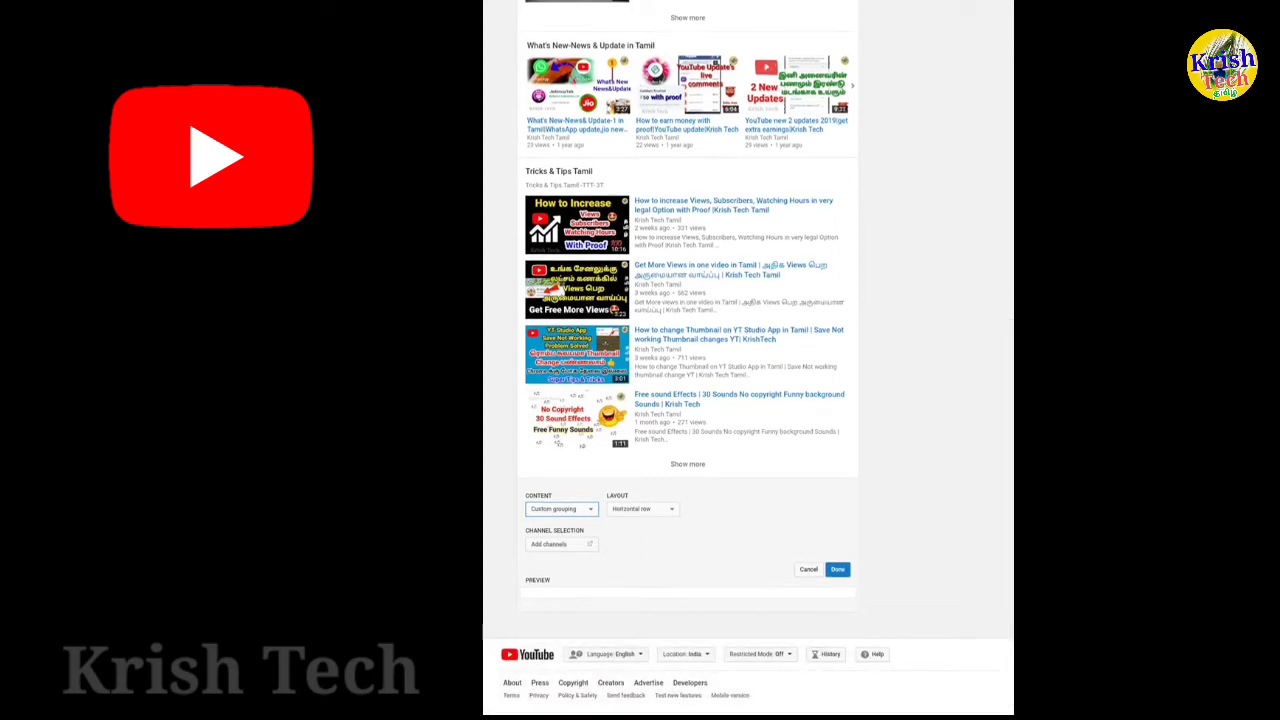
{"action": "left_click", "coordinate": [561, 544]}
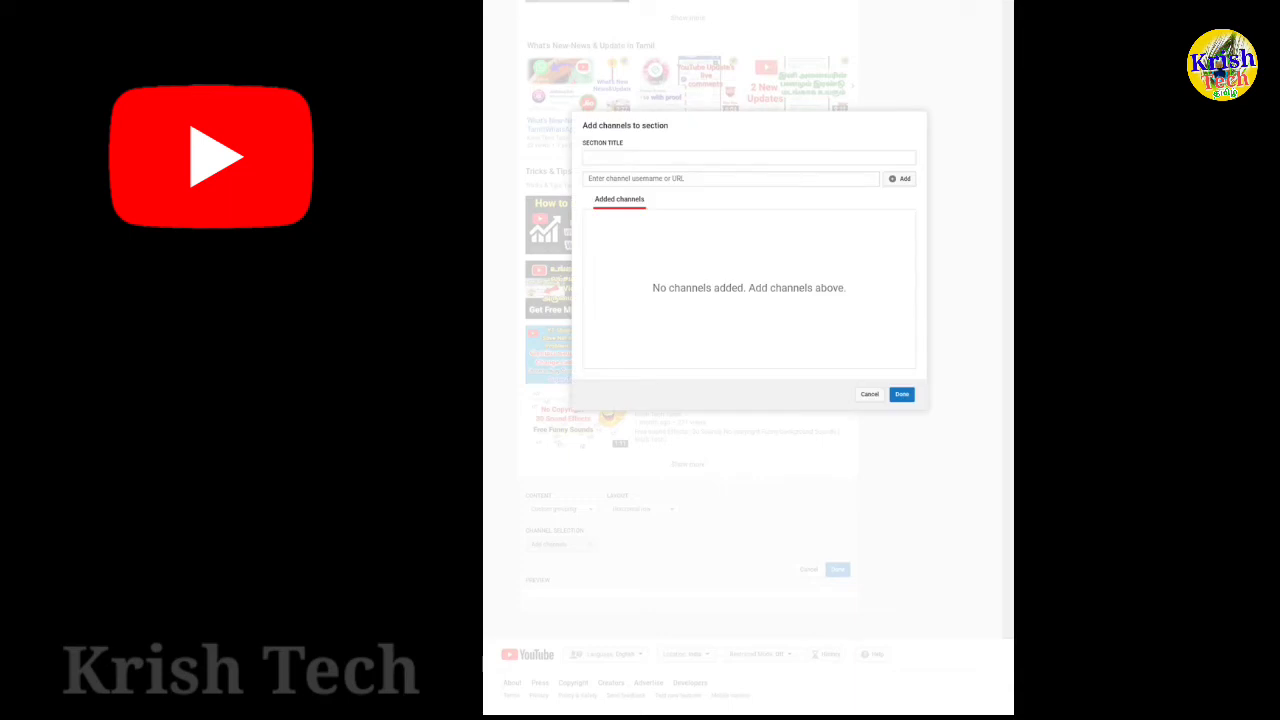
{"action": "left_click", "coordinate": [902, 395]}
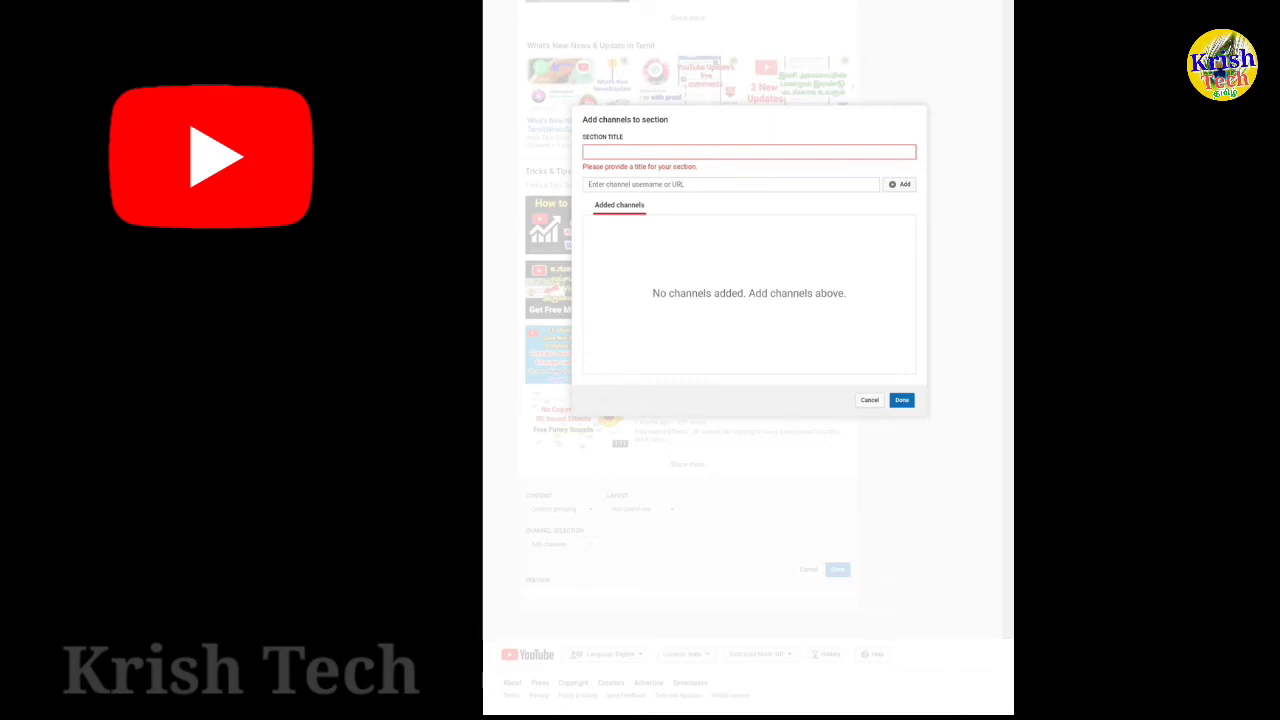
{"action": "left_click", "coordinate": [869, 399]}
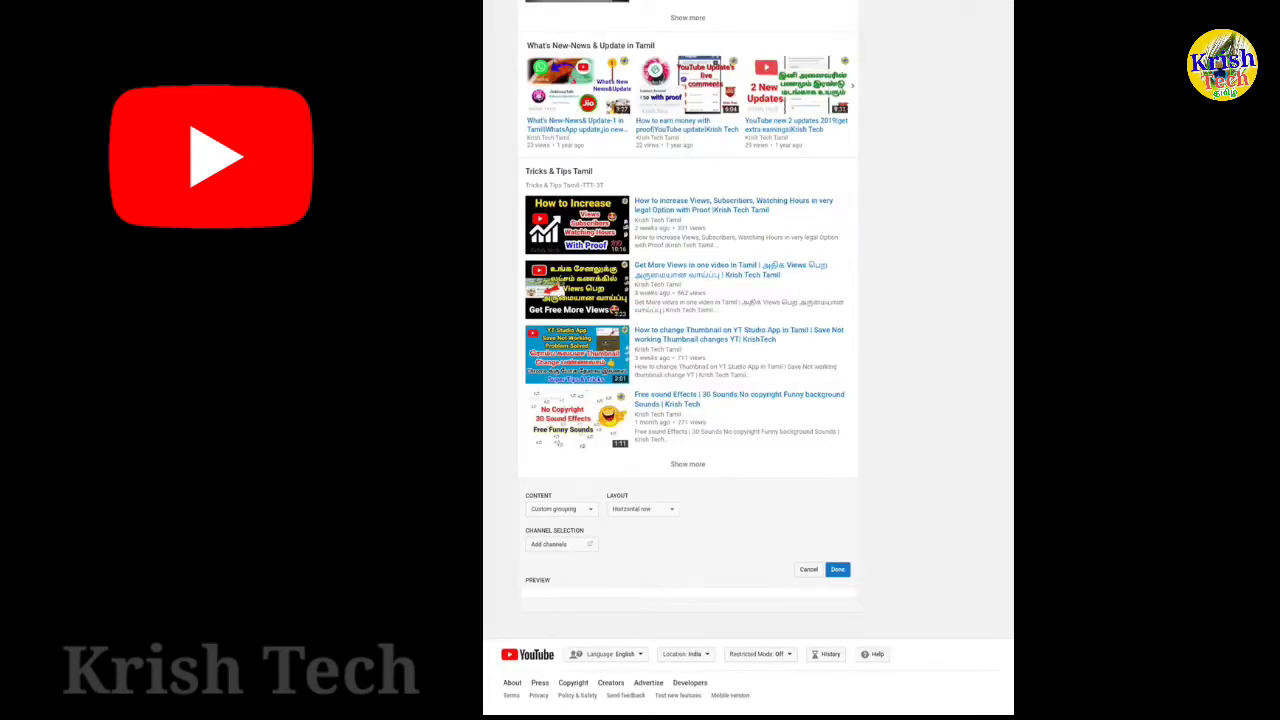
Set the new section's content to Single playlist with the Horizontal row layout
{"action": "left_click", "coordinate": [562, 509]}
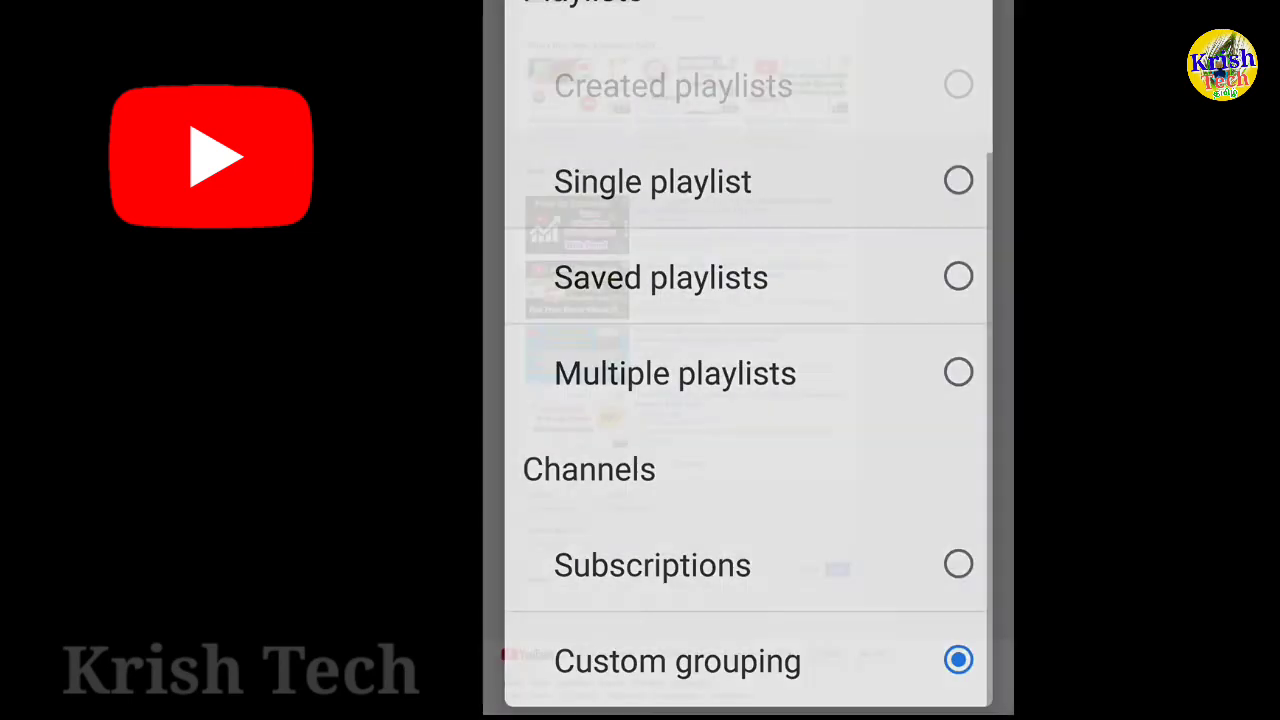
{"action": "left_click", "coordinate": [653, 181]}
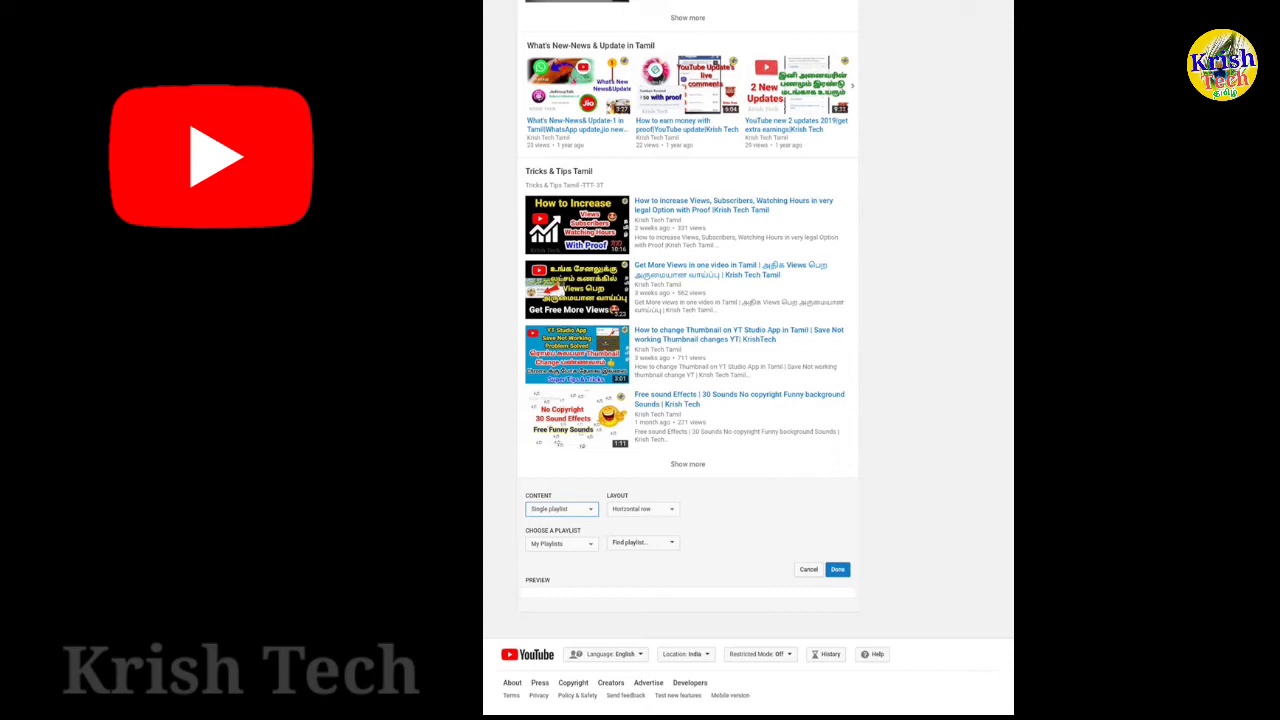
{"action": "left_click", "coordinate": [643, 509]}
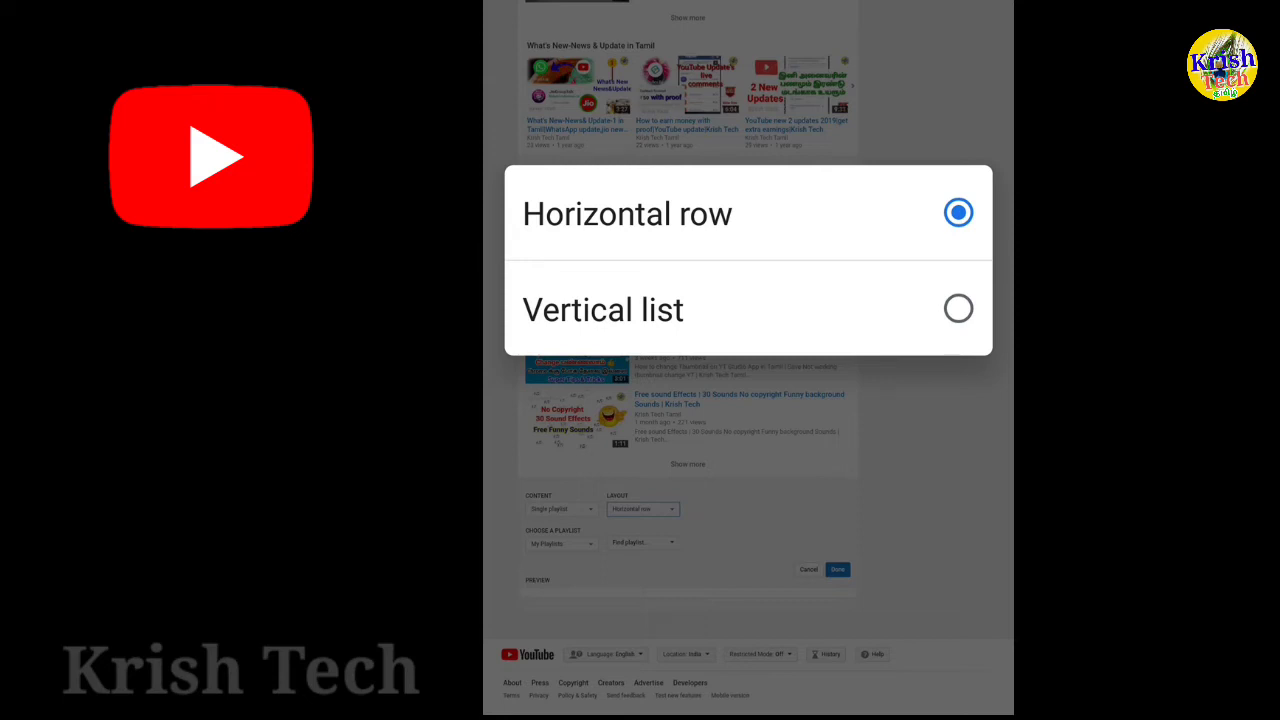
{"action": "left_click", "coordinate": [748, 213]}
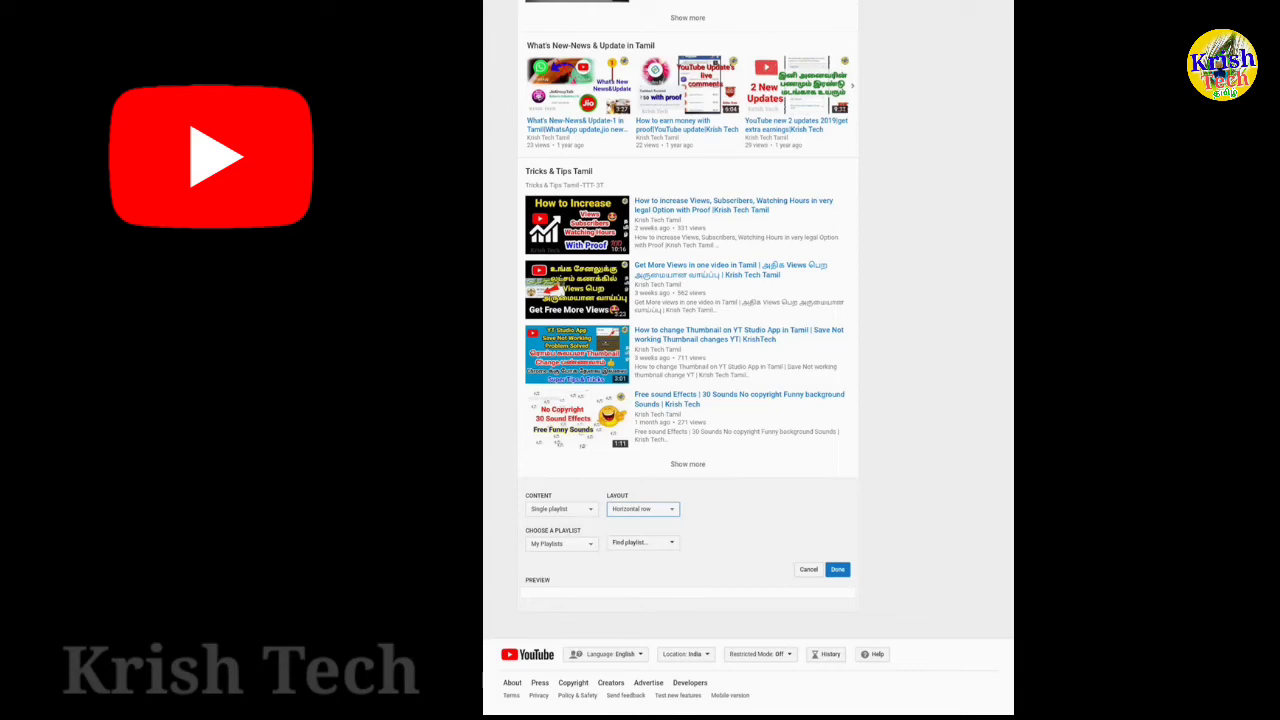
Choose the After Monetization Settings playlist for the new section, review its preview and save the section
{"action": "left_click", "coordinate": [643, 543]}
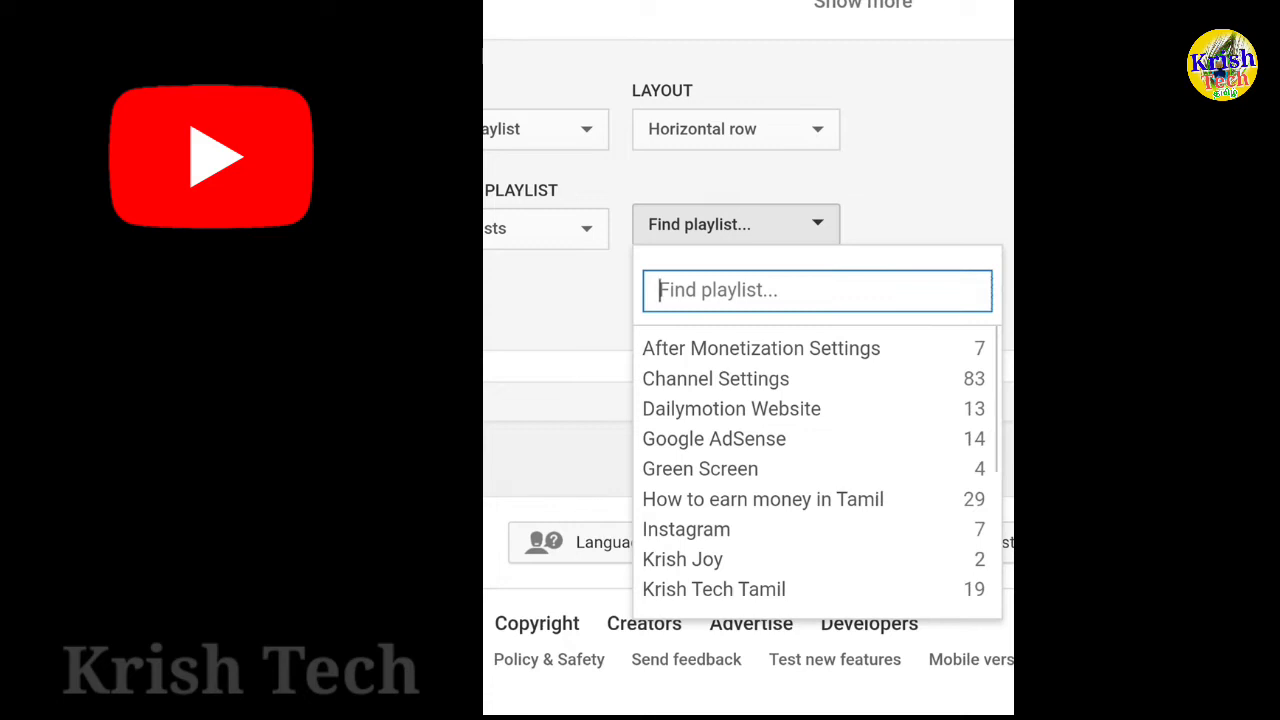
{"action": "left_click", "coordinate": [762, 348]}
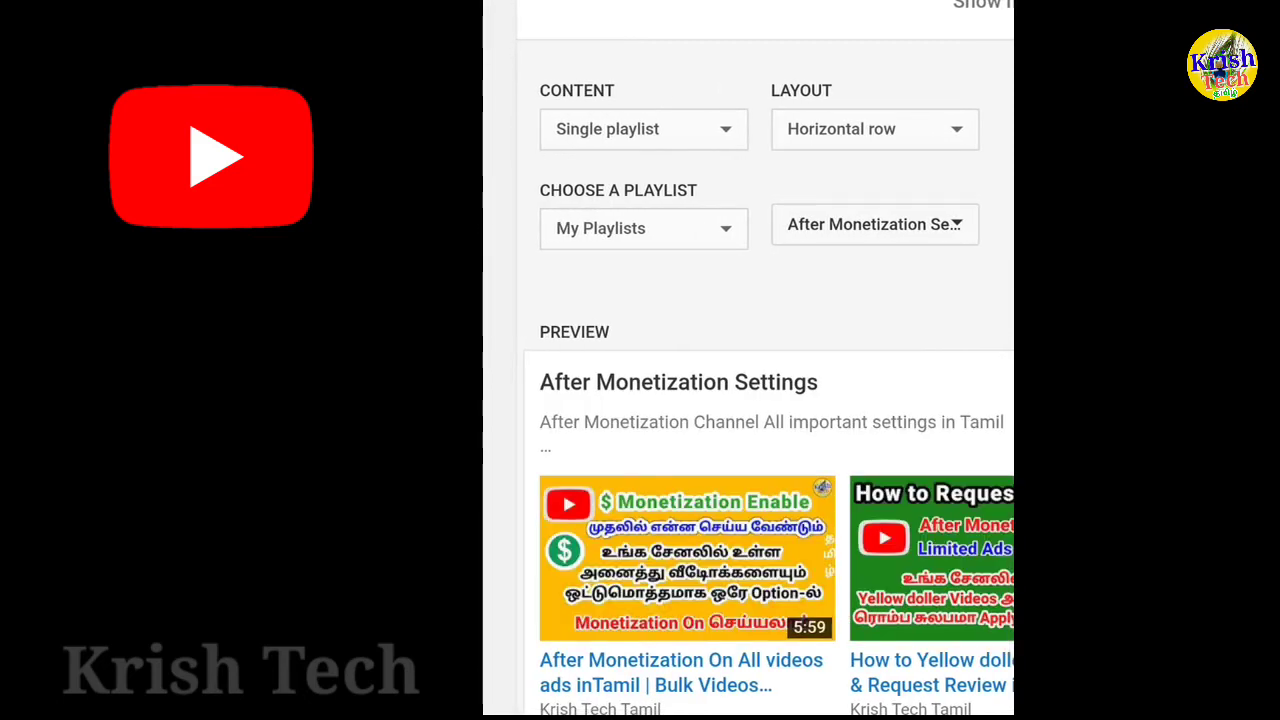
{"action": "scroll", "coordinate": [748, 400], "scroll_direction": "down", "scroll_amount": 1}
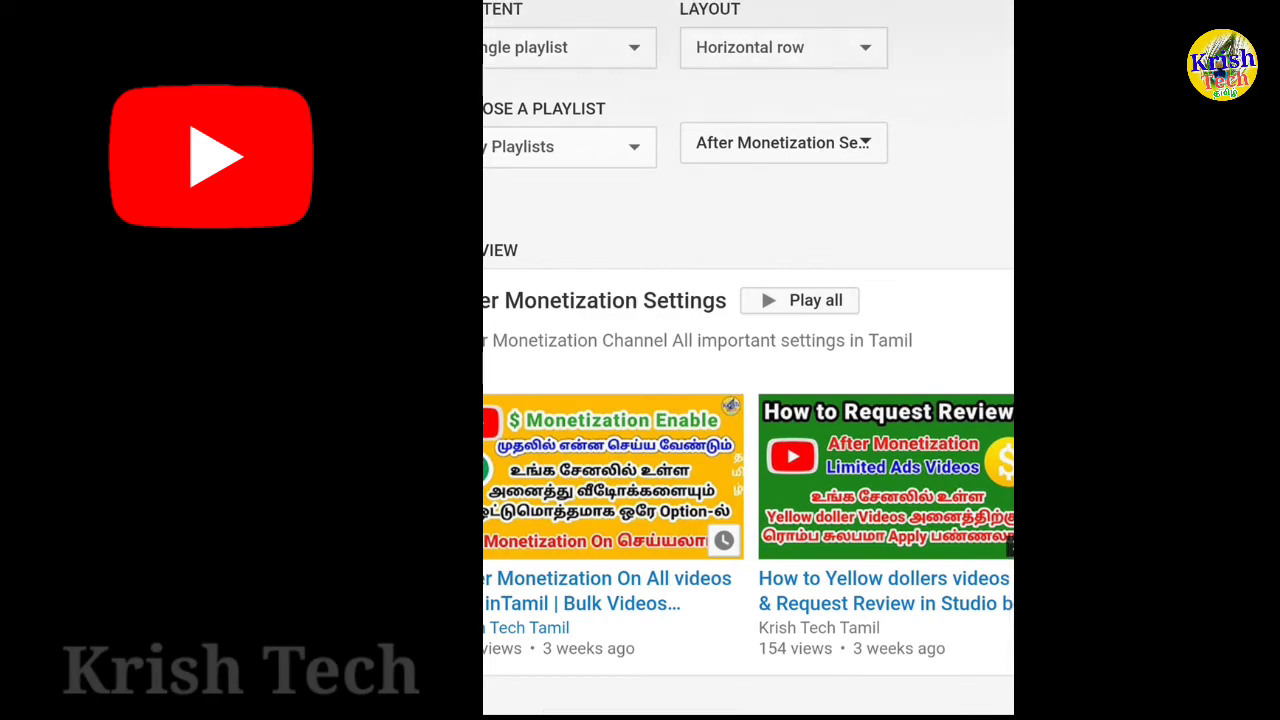
{"action": "scroll", "coordinate": [748, 360], "scroll_direction": "down", "scroll_amount": 5}
{"action": "scroll", "coordinate": [748, 360], "scroll_direction": "up", "scroll_amount": 3}
{"action": "scroll", "coordinate": [748, 360], "scroll_direction": "down", "scroll_amount": 2}
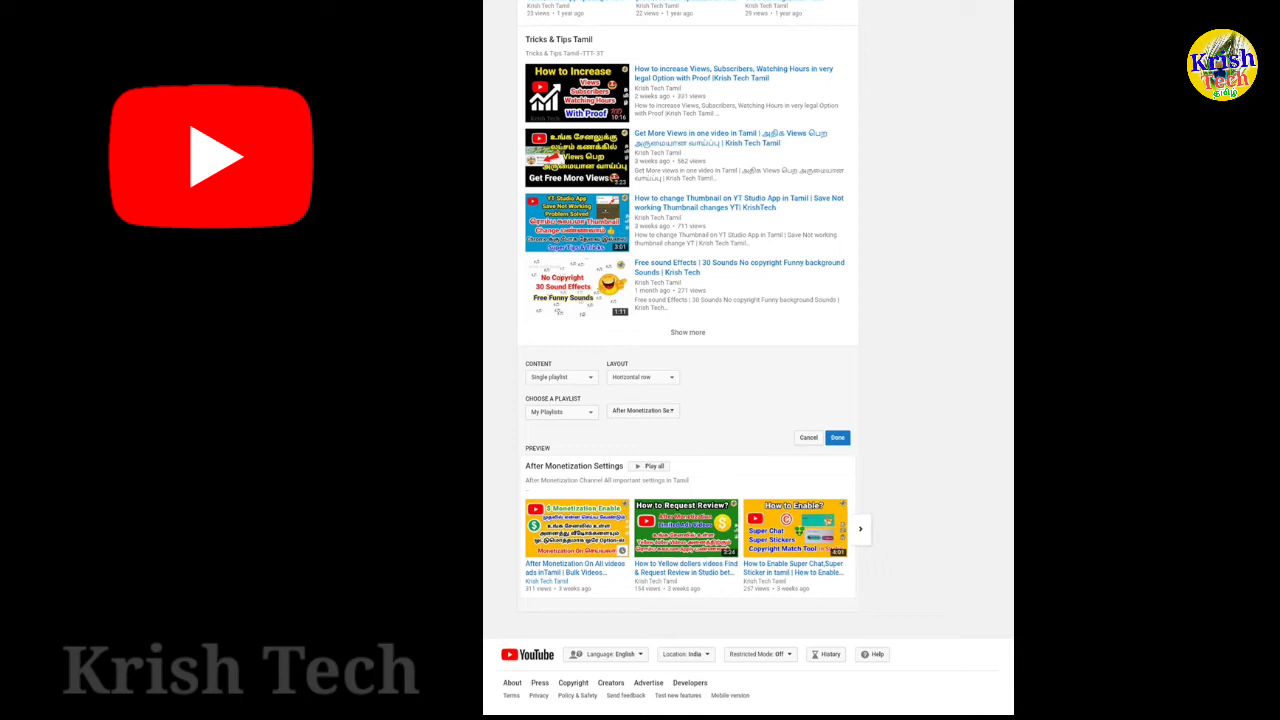
{"action": "left_click", "coordinate": [838, 438]}
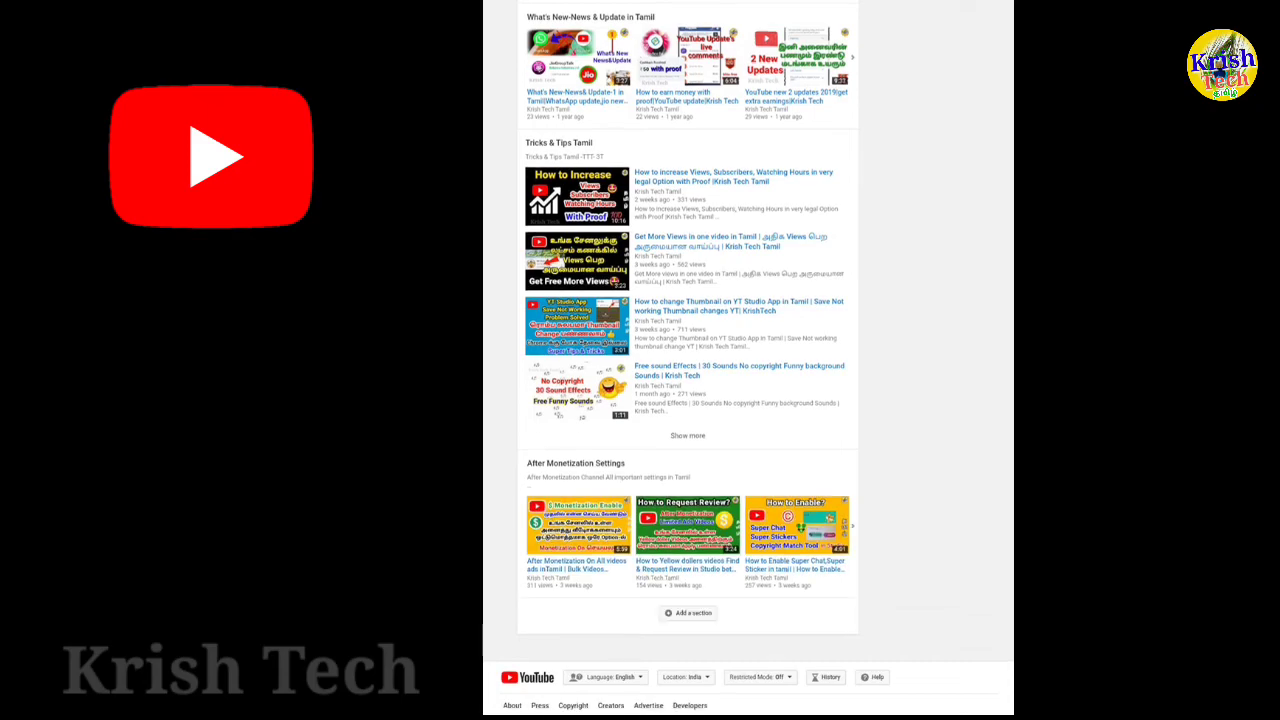
Try adding another home page section with Subscriptions as its content, and cancel it
{"action": "scroll", "coordinate": [687, 360], "scroll_direction": "up", "scroll_amount": 15}
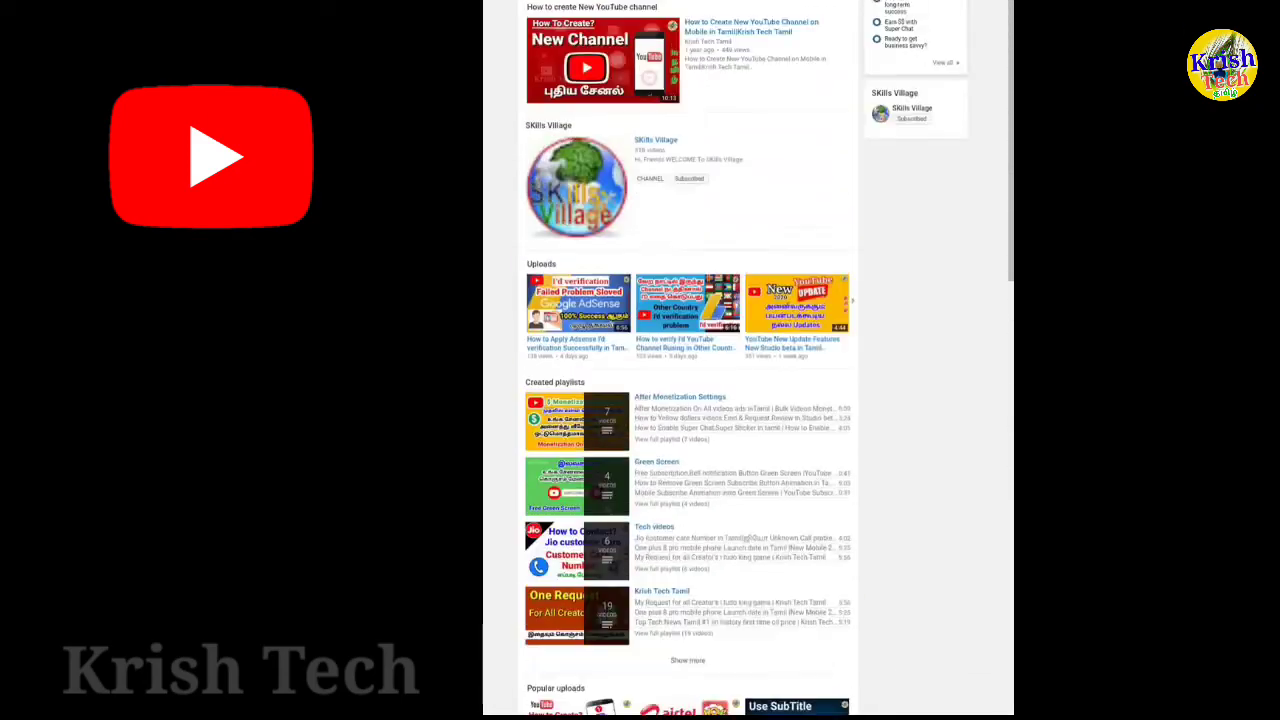
{"action": "scroll", "coordinate": [687, 360], "scroll_direction": "down", "scroll_amount": 15}
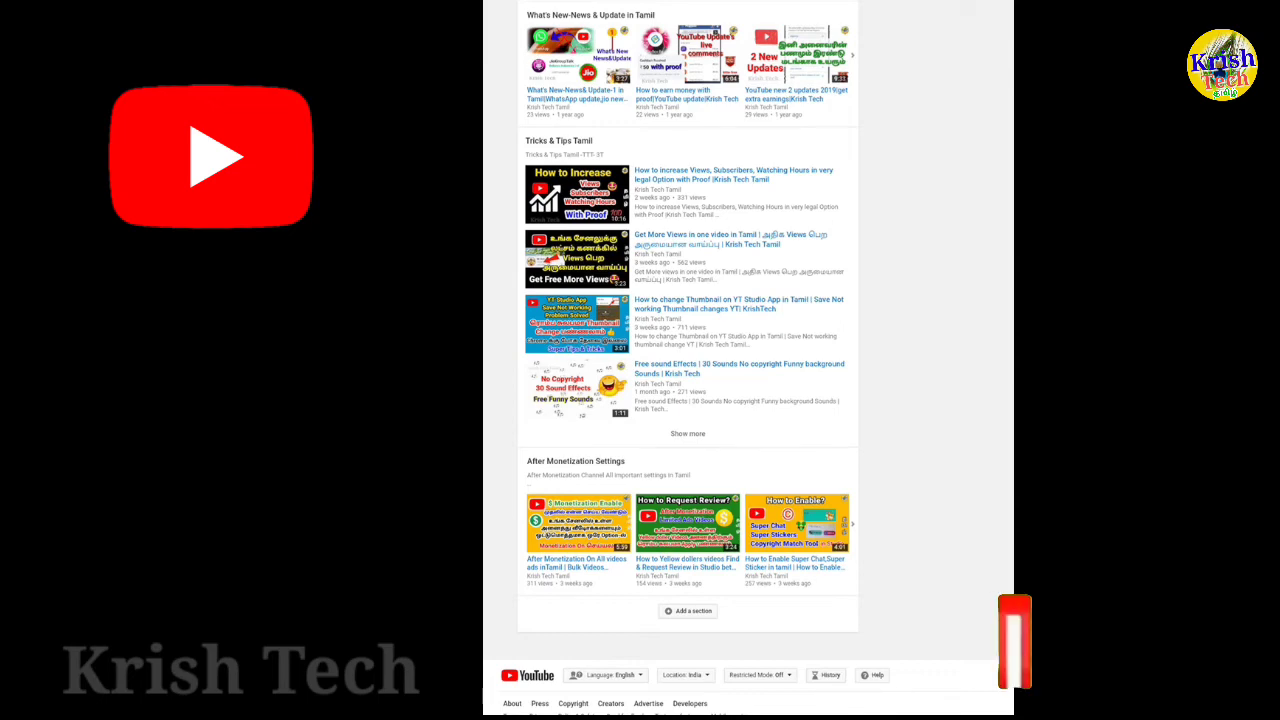
{"action": "left_click", "coordinate": [688, 611]}
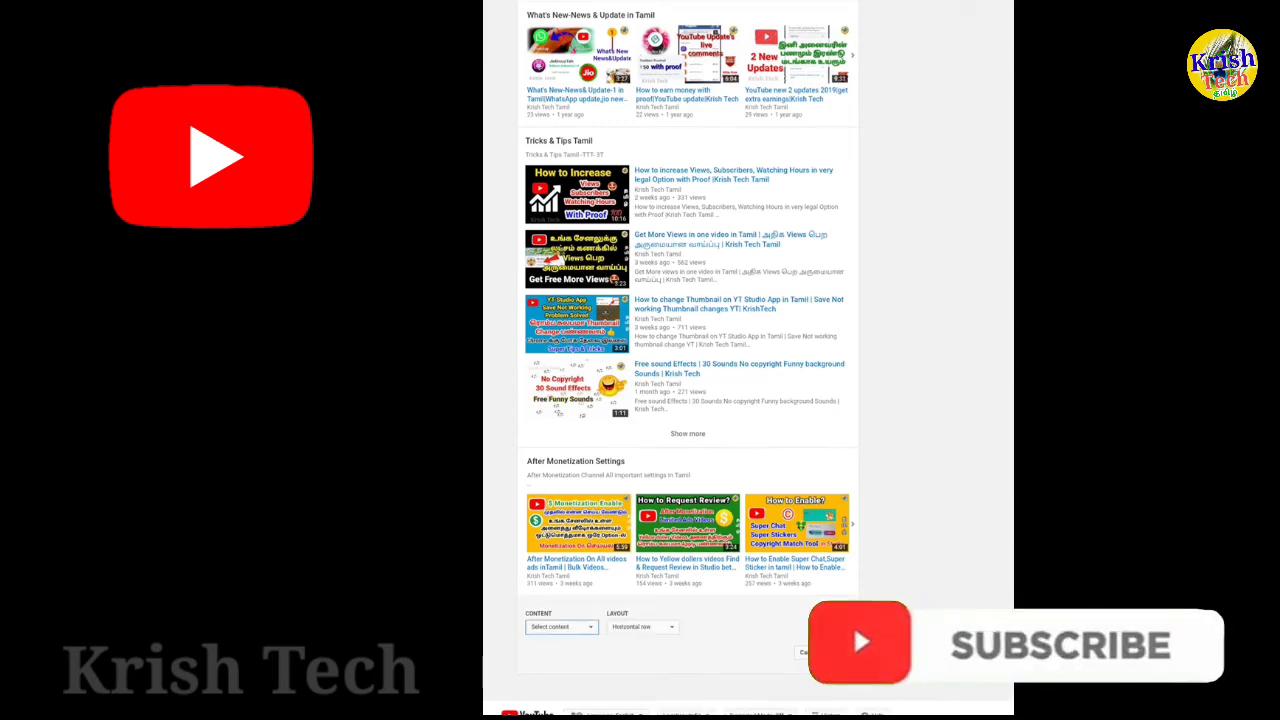
{"action": "left_click", "coordinate": [561, 626]}
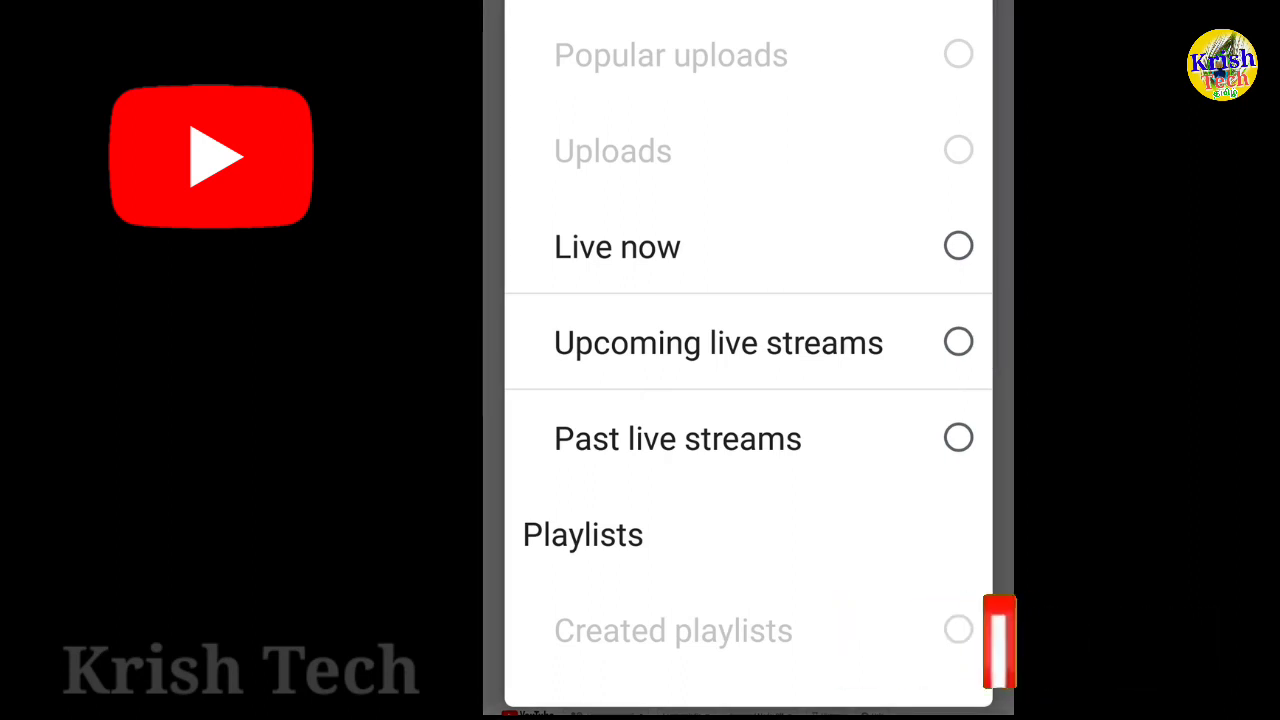
{"action": "scroll", "coordinate": [748, 360], "scroll_direction": "down", "scroll_amount": 3}
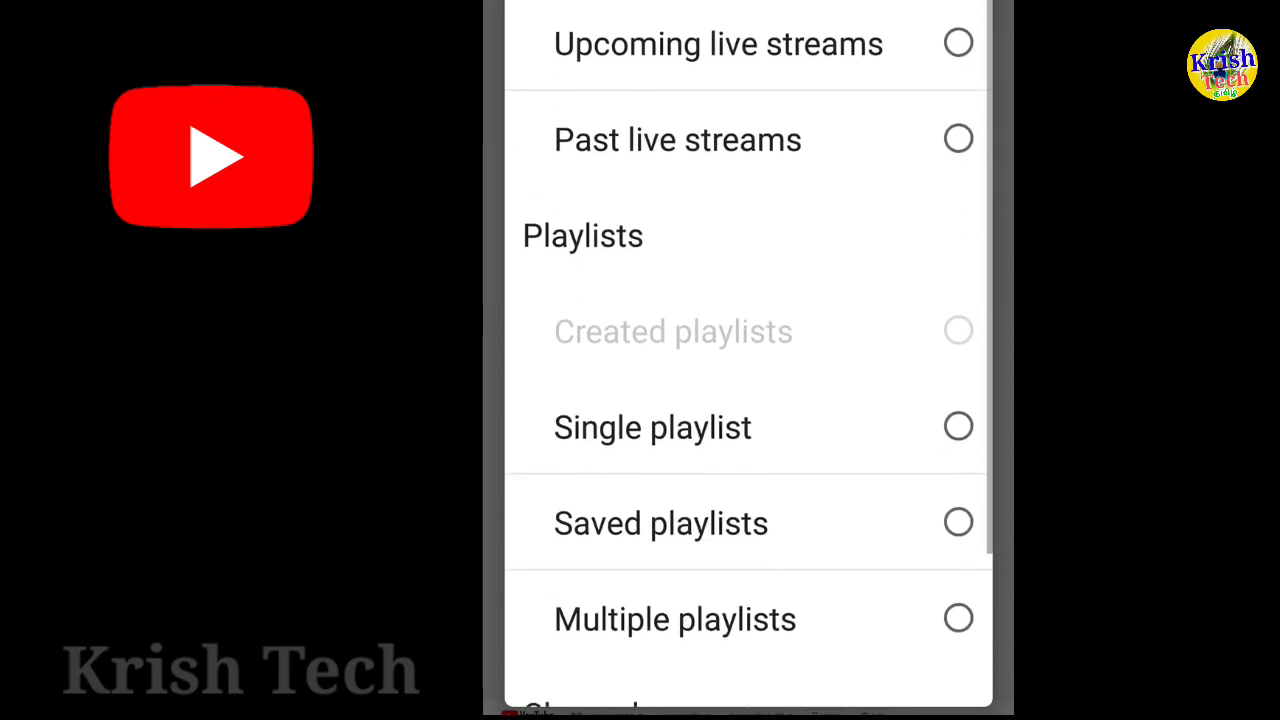
{"action": "scroll", "coordinate": [748, 360], "scroll_direction": "down", "scroll_amount": 2}
{"action": "scroll", "coordinate": [748, 360], "scroll_direction": "down", "scroll_amount": 1}
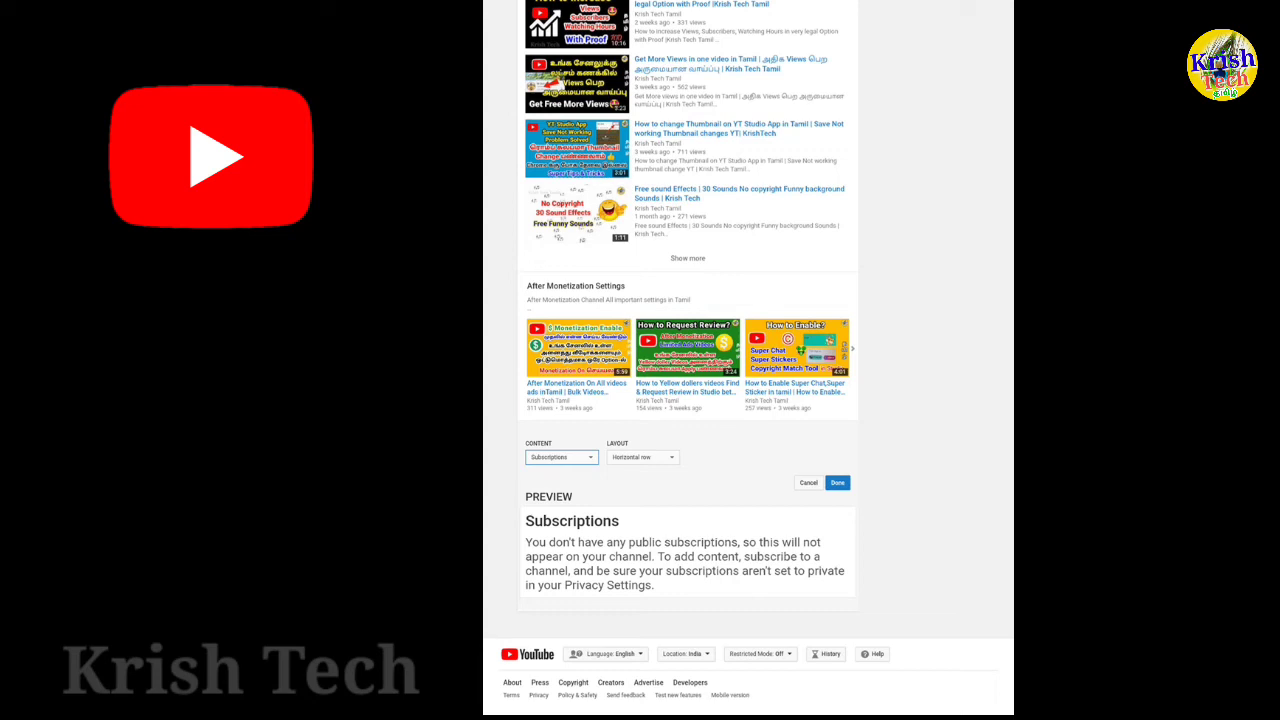
{"action": "left_click", "coordinate": [809, 483]}
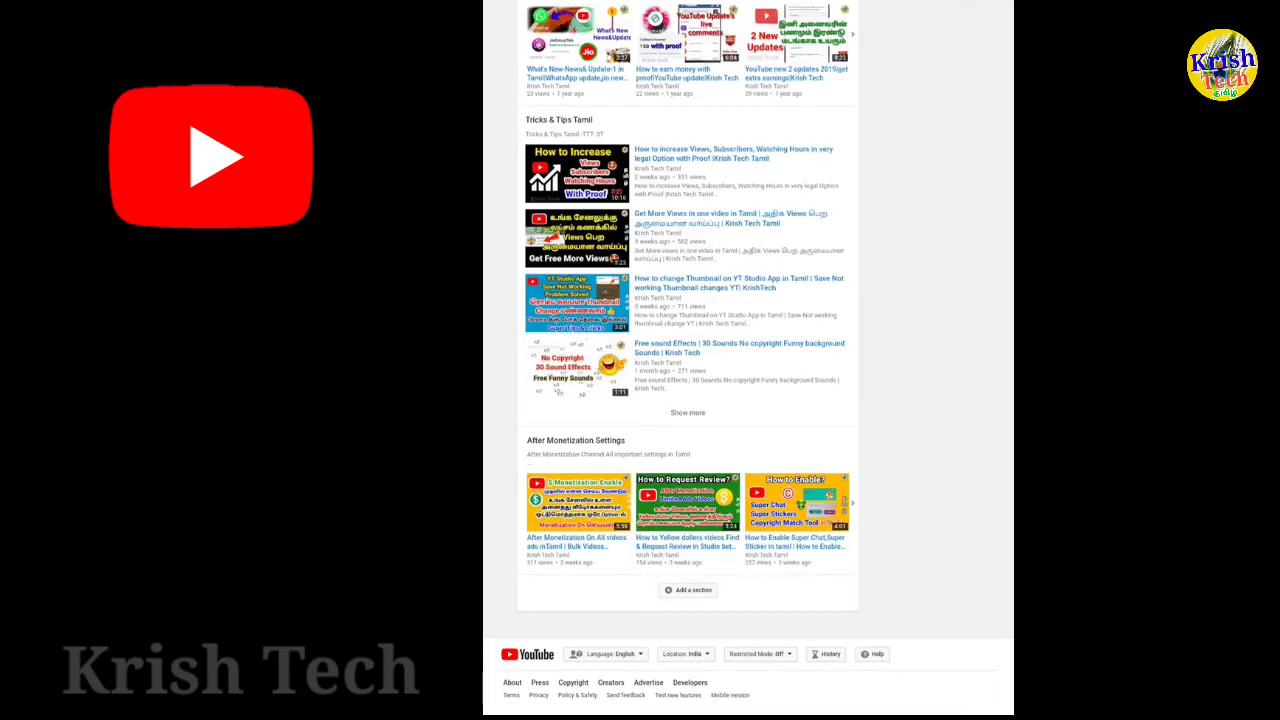
{"action": "scroll", "coordinate": [748, 360], "scroll_direction": "up", "scroll_amount": 20}
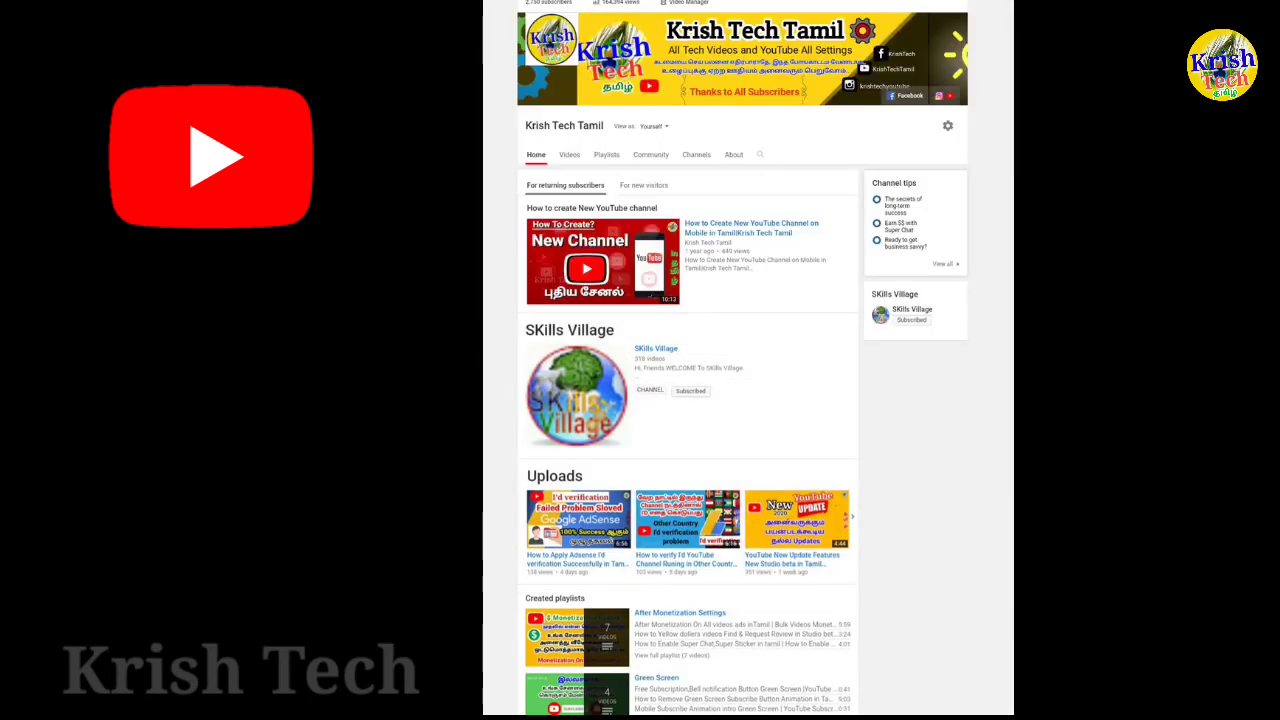
{"action": "scroll", "coordinate": [748, 360], "scroll_direction": "down", "scroll_amount": 1}
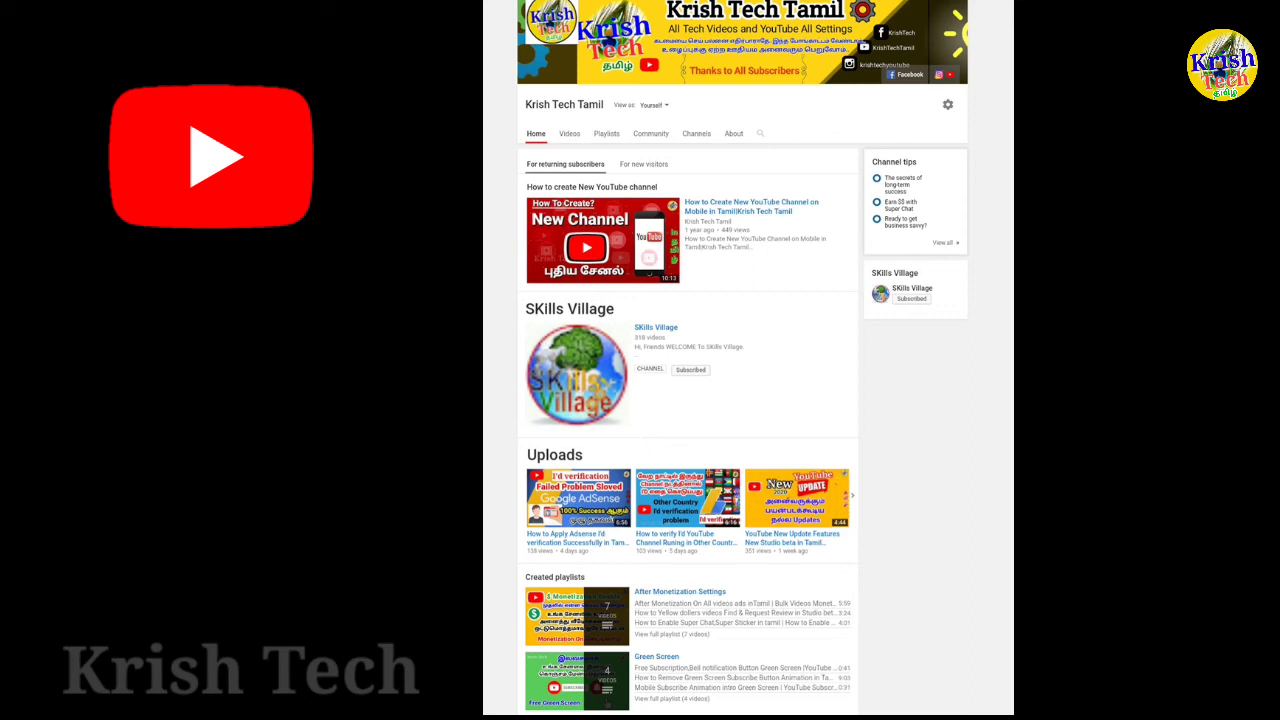